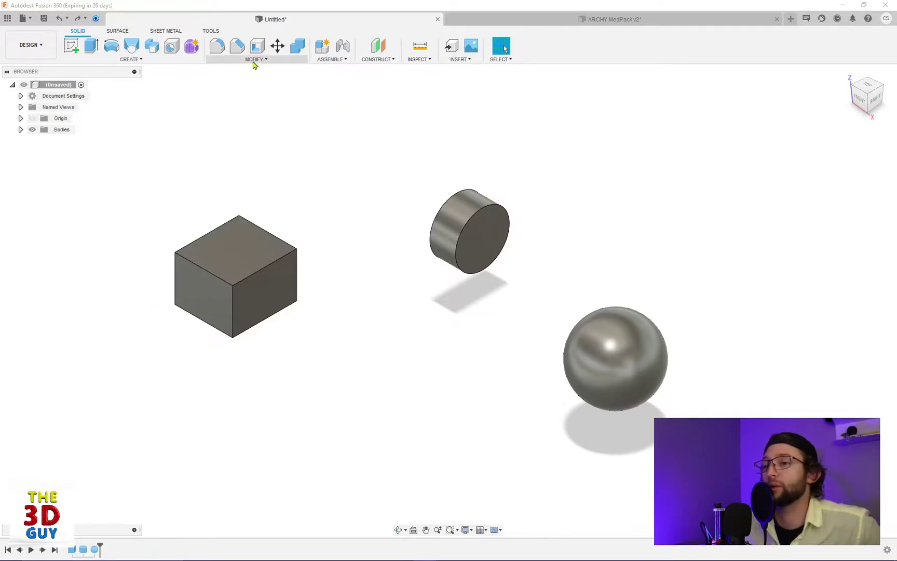
Step: Align the box body by the midpoint of its upper front-right edge to the centre of the cylinder's circular front end
left_click(254, 60)
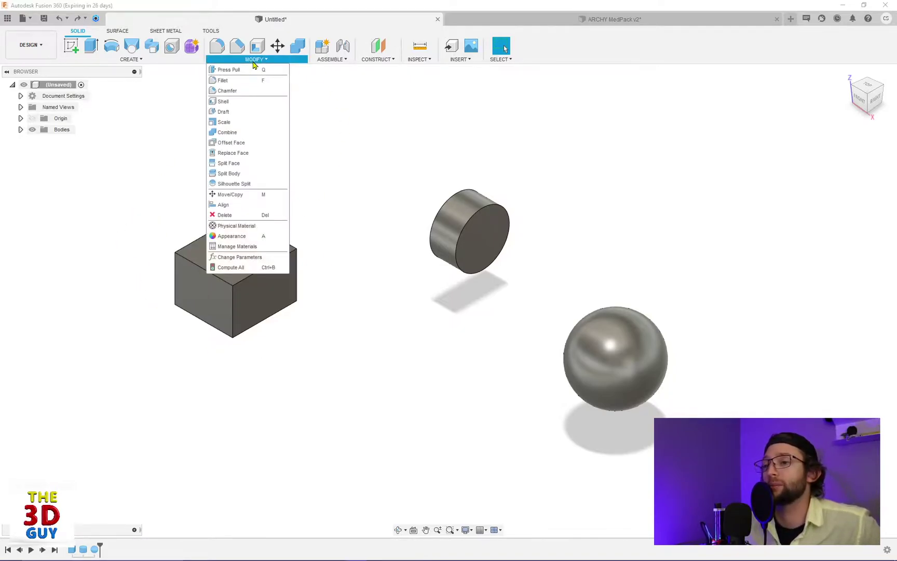
left_click(223, 204)
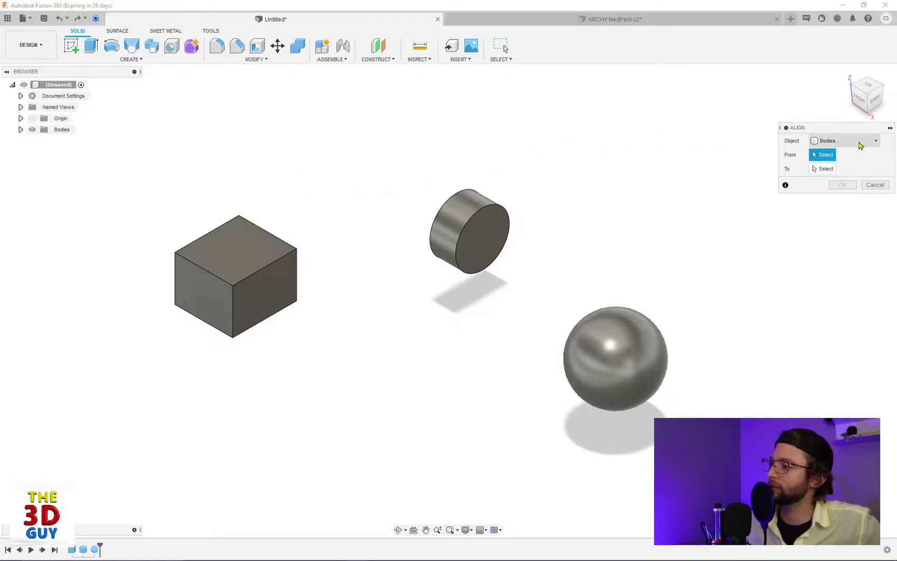
left_click(858, 145)
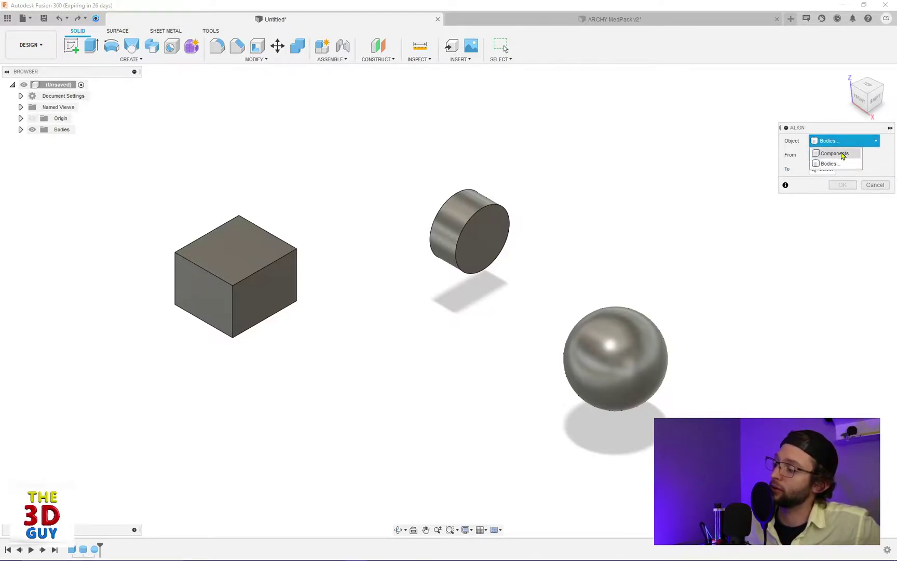
left_click(834, 164)
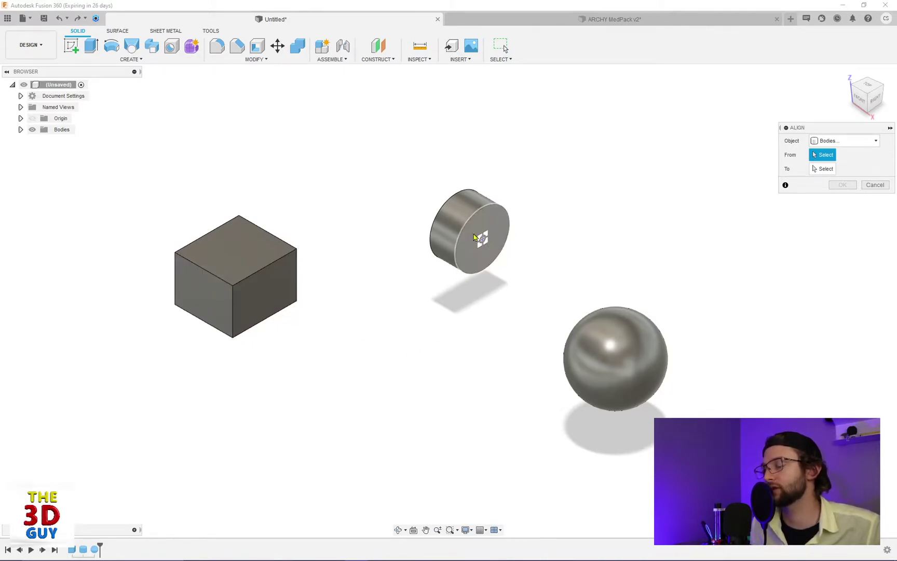
middle_click_drag(480, 205, 502, 194, "shift")
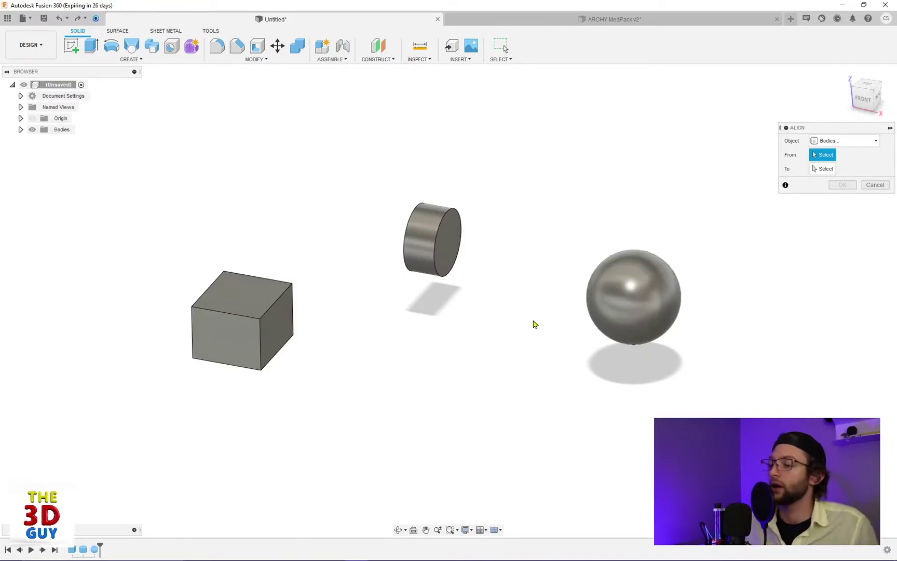
mouse_move(532, 321)
middle_mouse_down("shift")
mouse_move(506, 331)
mouse_move(521, 328)
middle_mouse_up("shift")
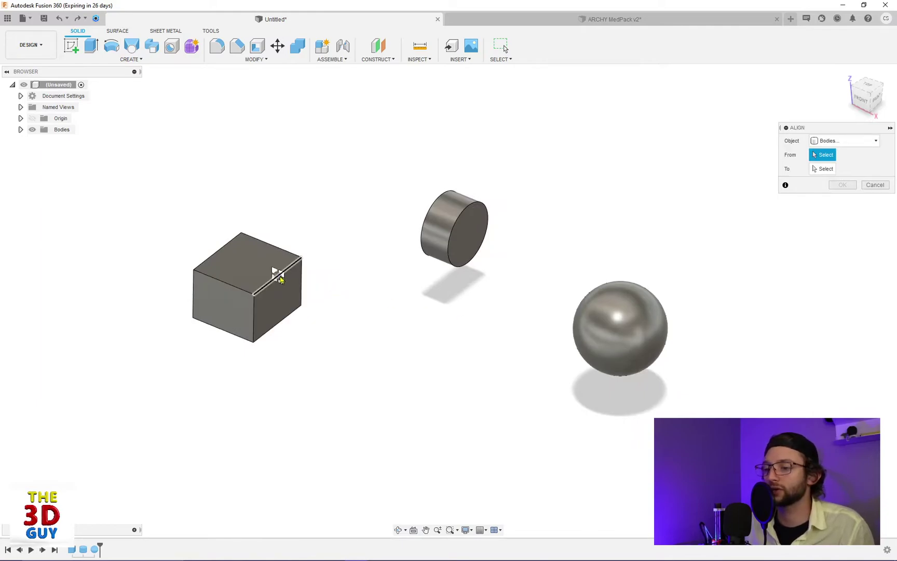
left_click(279, 278)
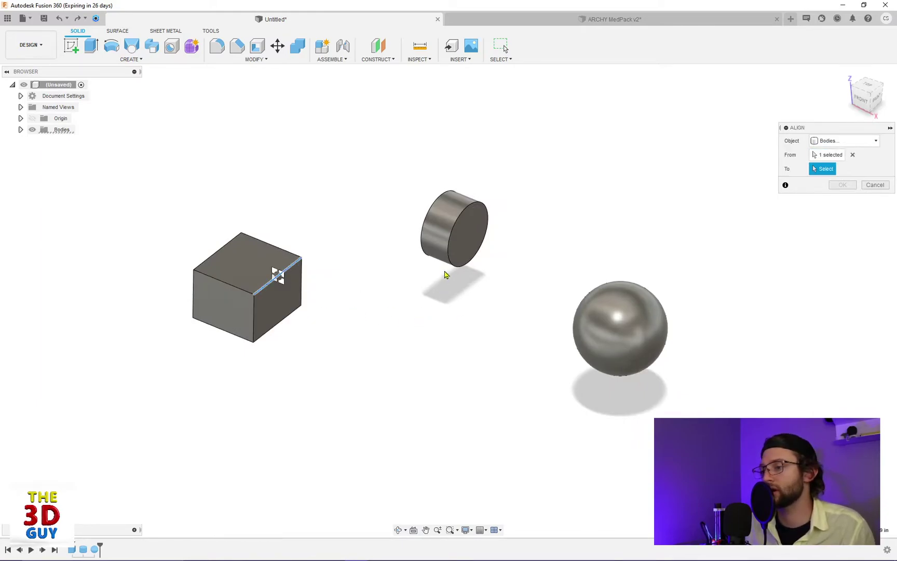
left_click(465, 232)
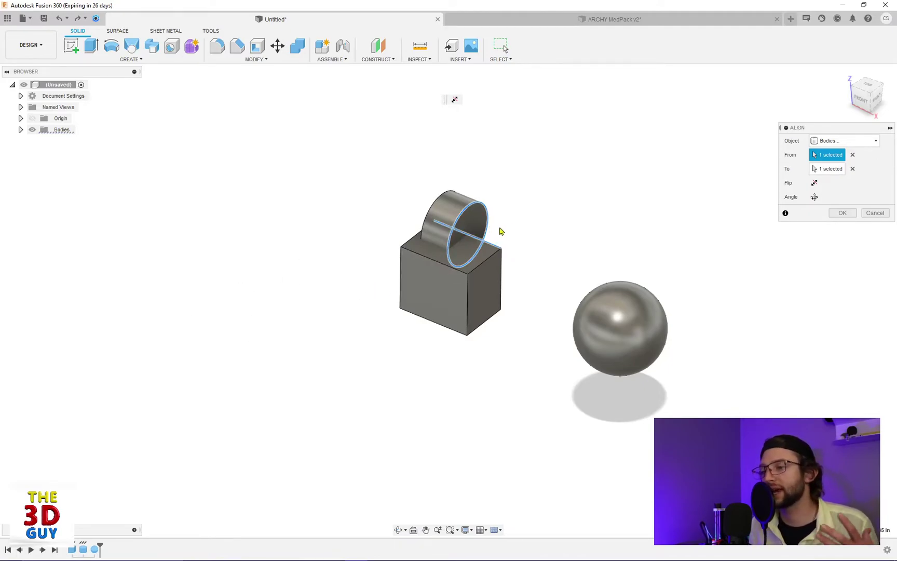
middle_click_drag(503, 231, 546, 294, "shift")
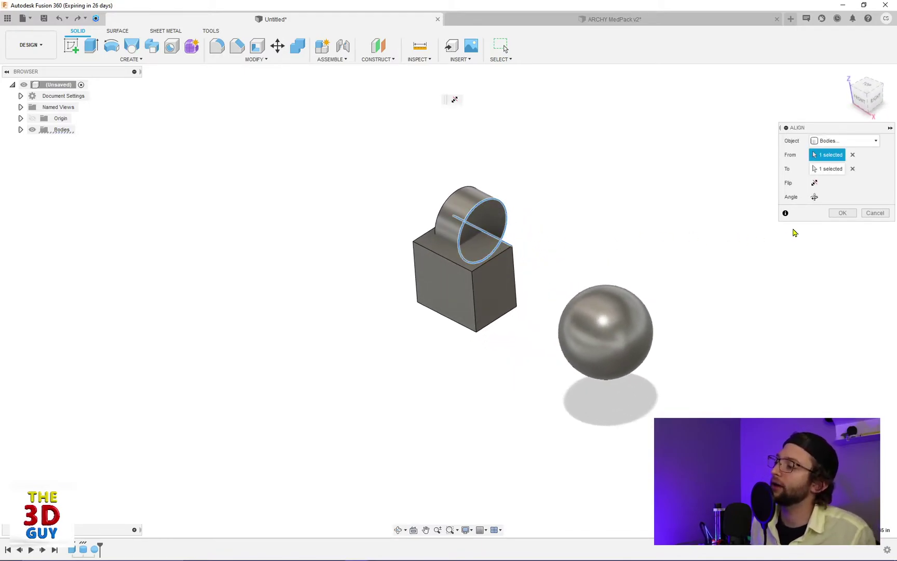
Step: Try reversing the box's alignment direction and cycle it through the available angle positions around the cylinder's end
left_click(815, 183)
left_click(815, 183)
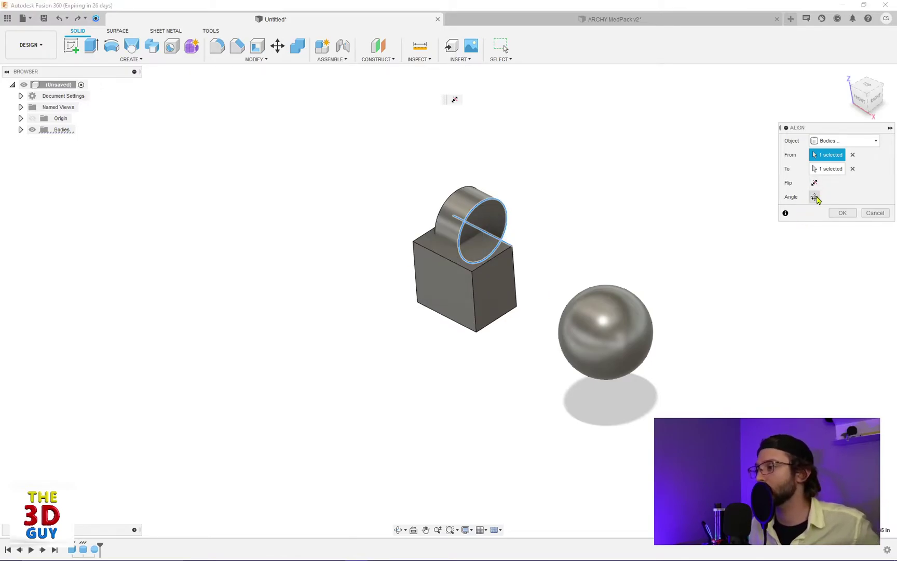
left_click(815, 197)
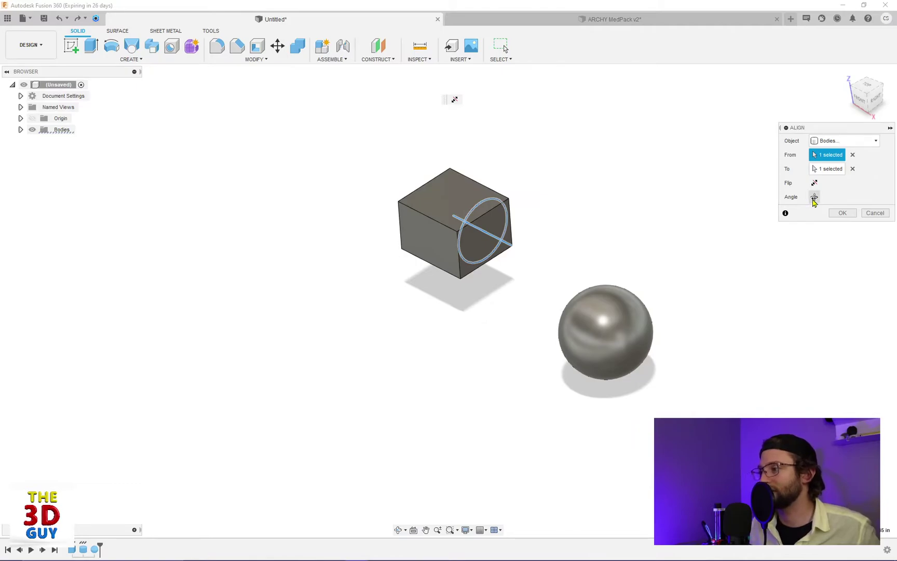
left_click(815, 198)
left_click(815, 198)
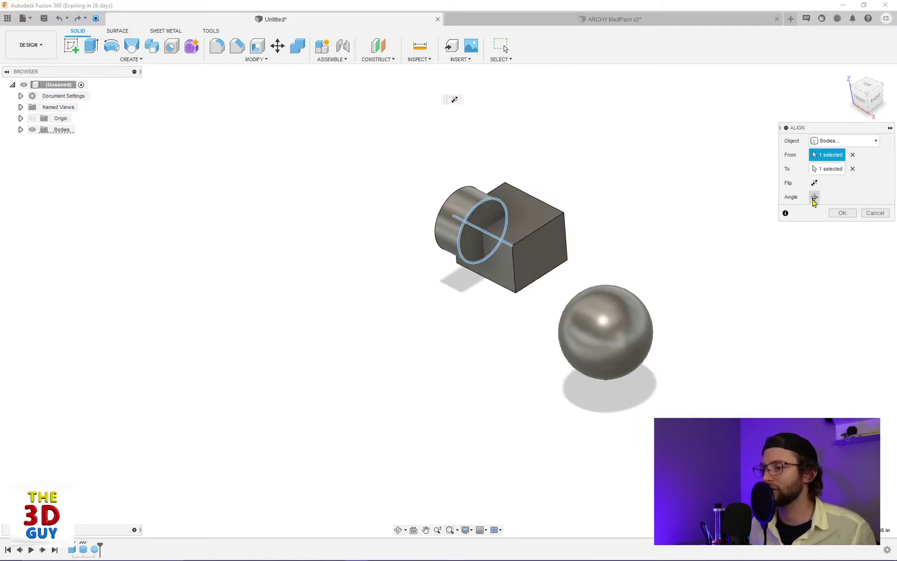
left_click(815, 197)
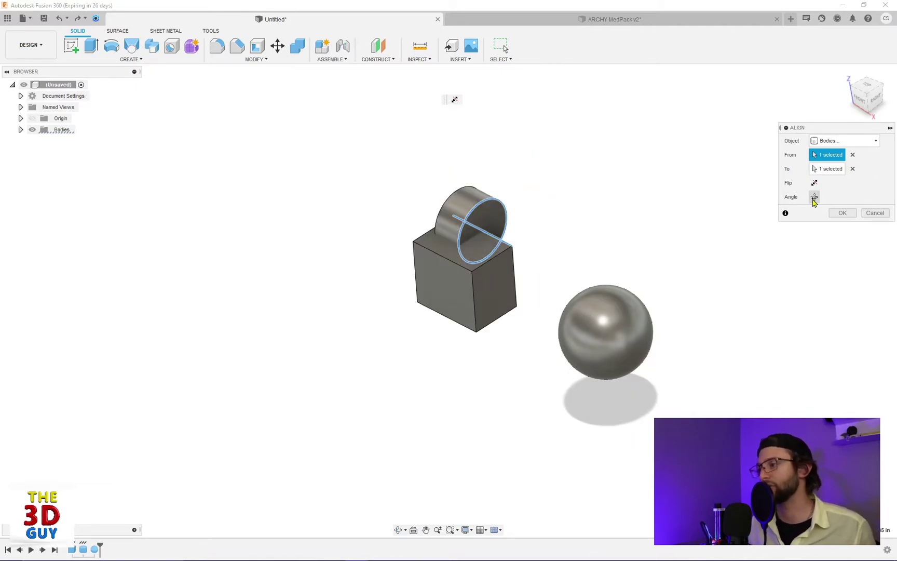
left_click(815, 198)
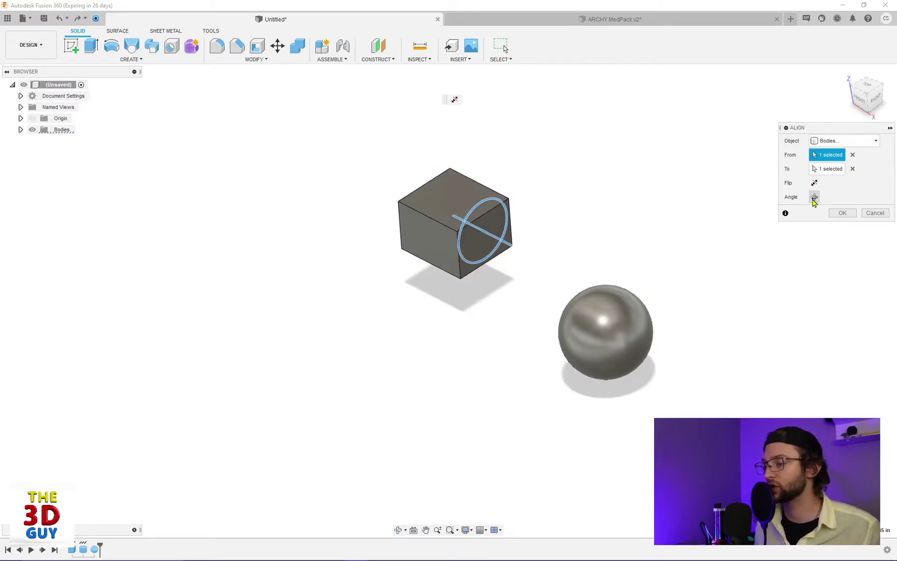
left_click(815, 199)
Step: Flip the box's alignment so it extends forward and above the cylinder's front end, and accept the alignment
left_click(815, 184)
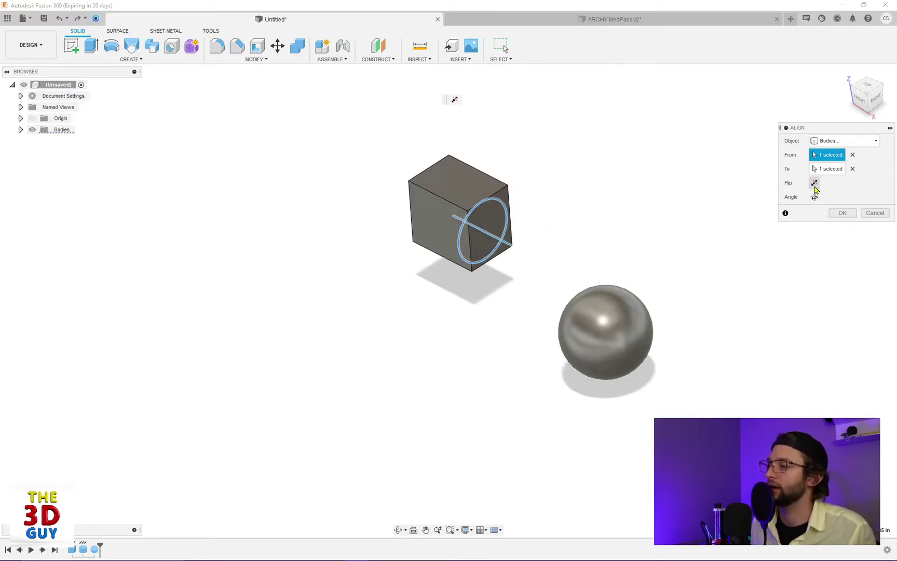
left_click(815, 191)
left_click(815, 190)
left_click(815, 190)
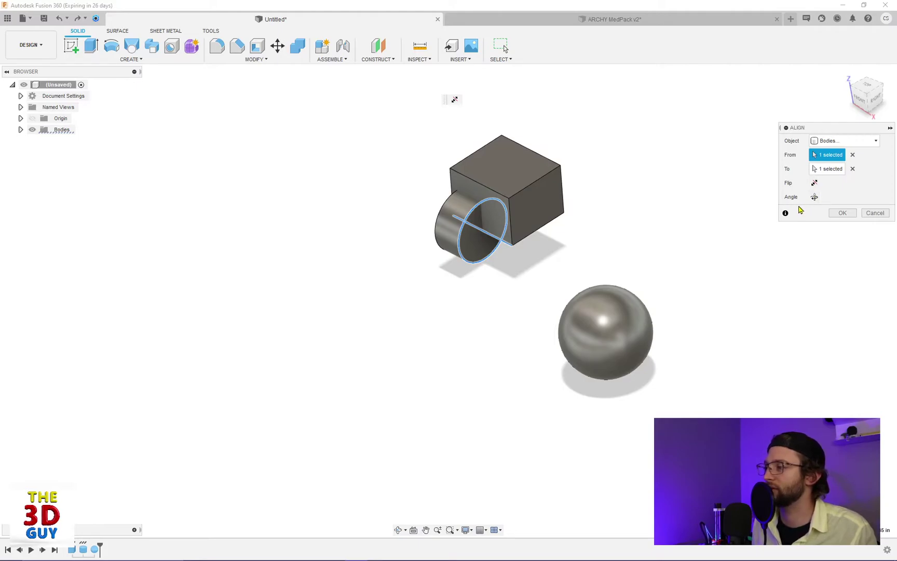
left_click(814, 185)
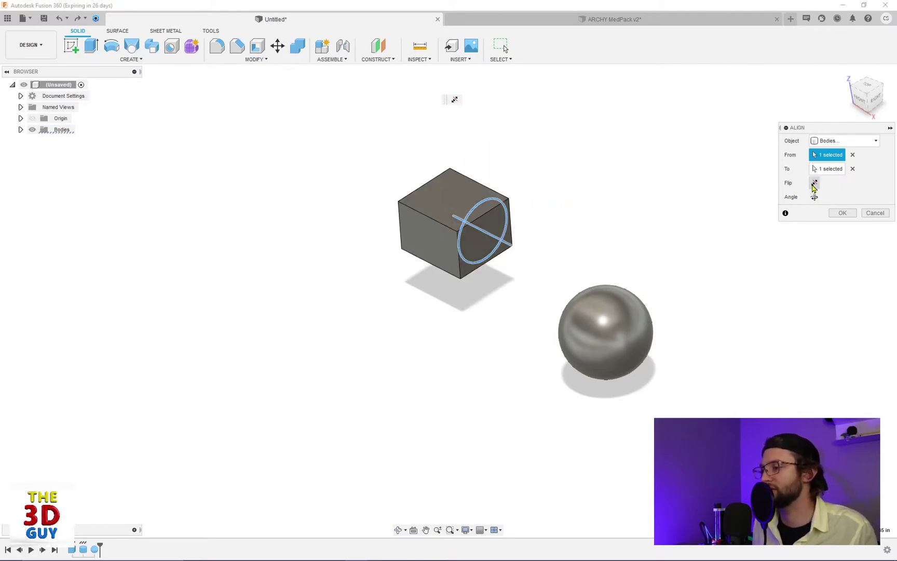
left_click(814, 185)
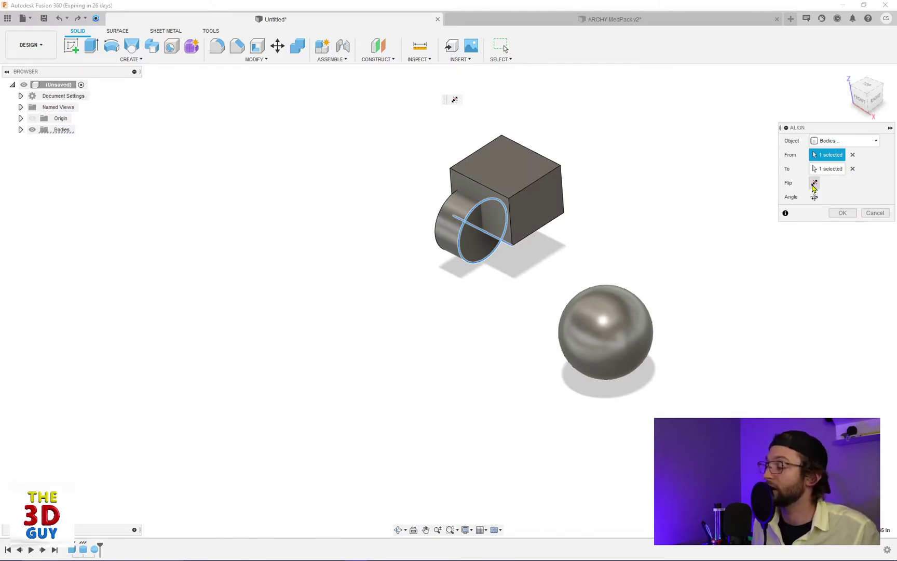
left_click(842, 213)
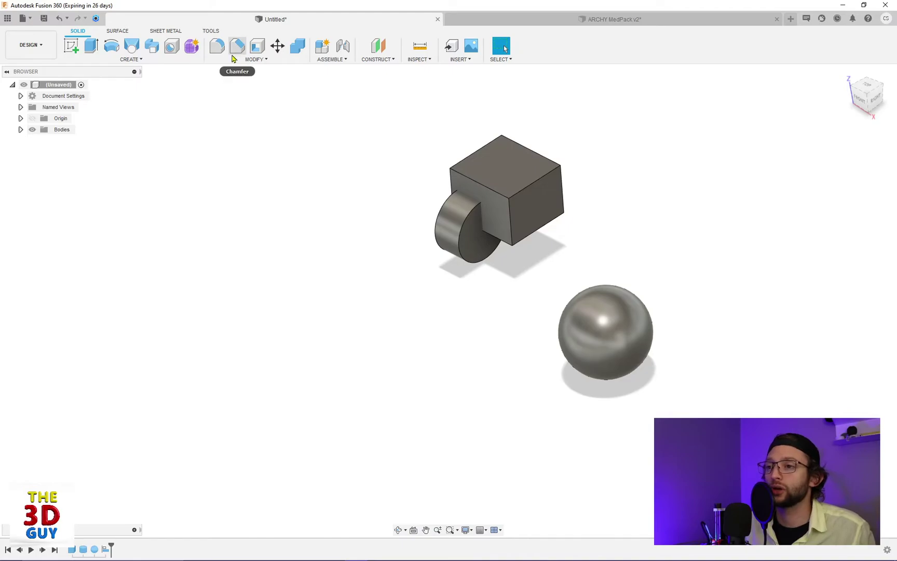
Step: Align the box body by the centre of its top face to the centre of the sphere
left_click(218, 48)
left_click(256, 60)
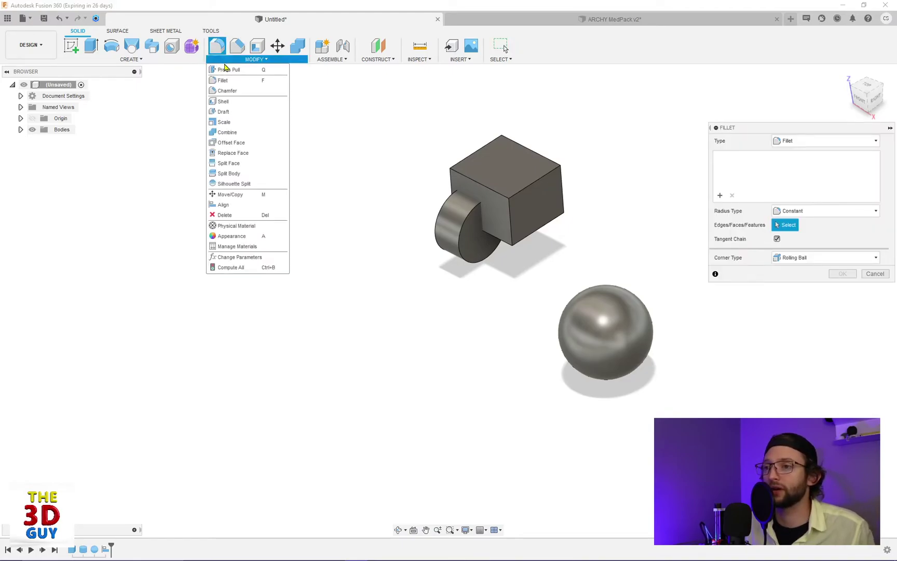
left_click(227, 206)
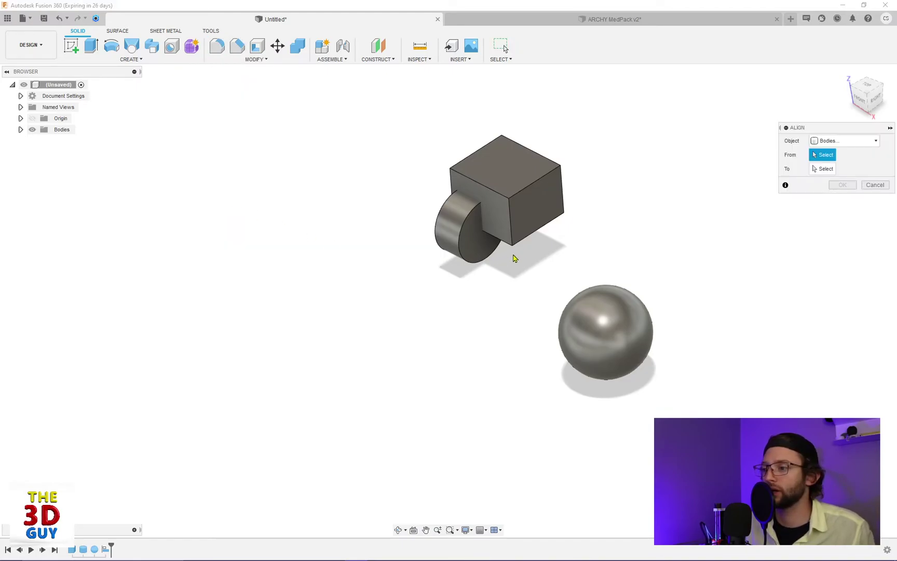
left_click(505, 168)
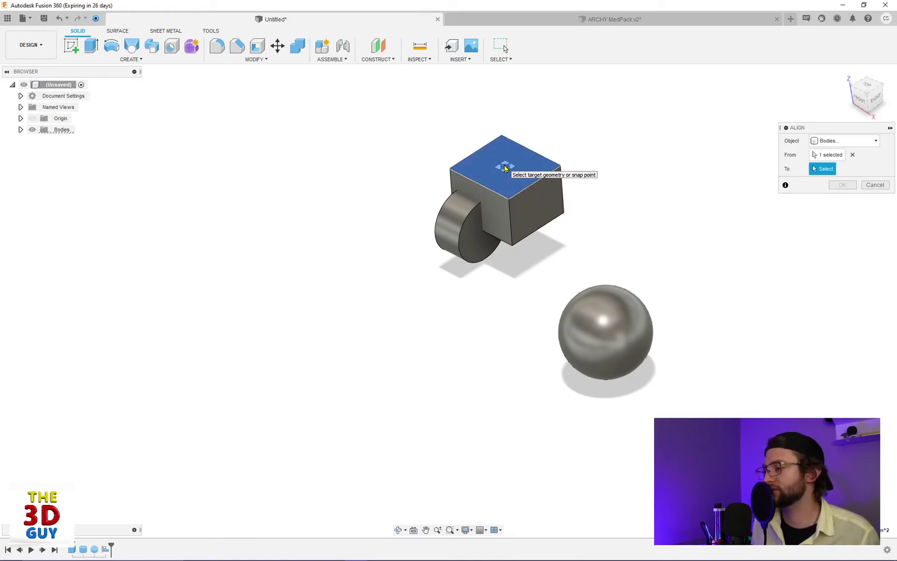
left_click(606, 335)
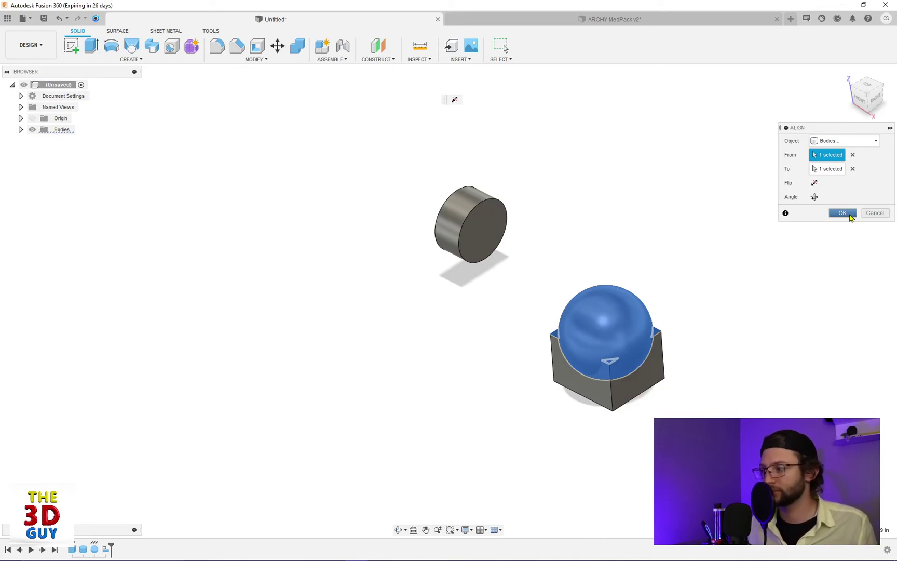
left_click(851, 218)
mouse_move(722, 373)
middle_mouse_down("shift")
mouse_move(729, 333)
mouse_move(728, 391)
middle_mouse_up("shift")
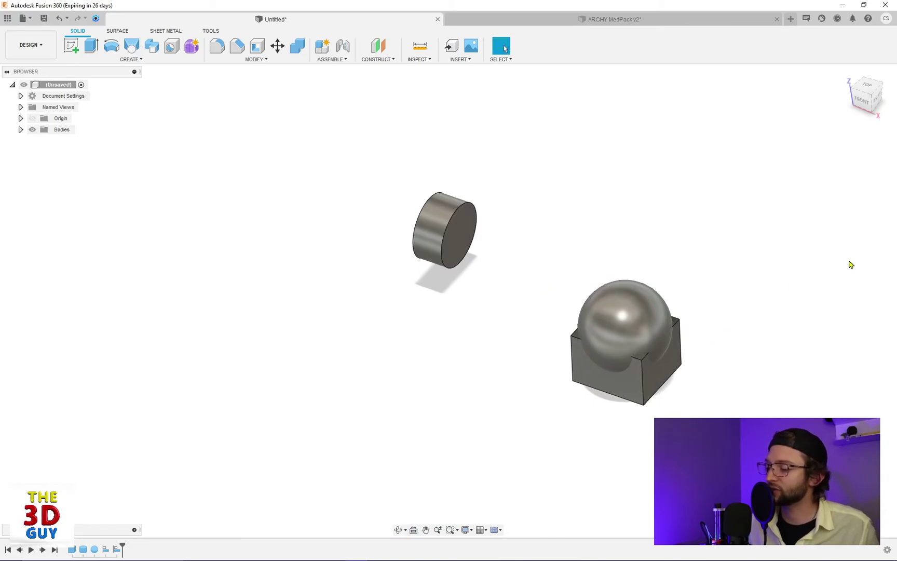